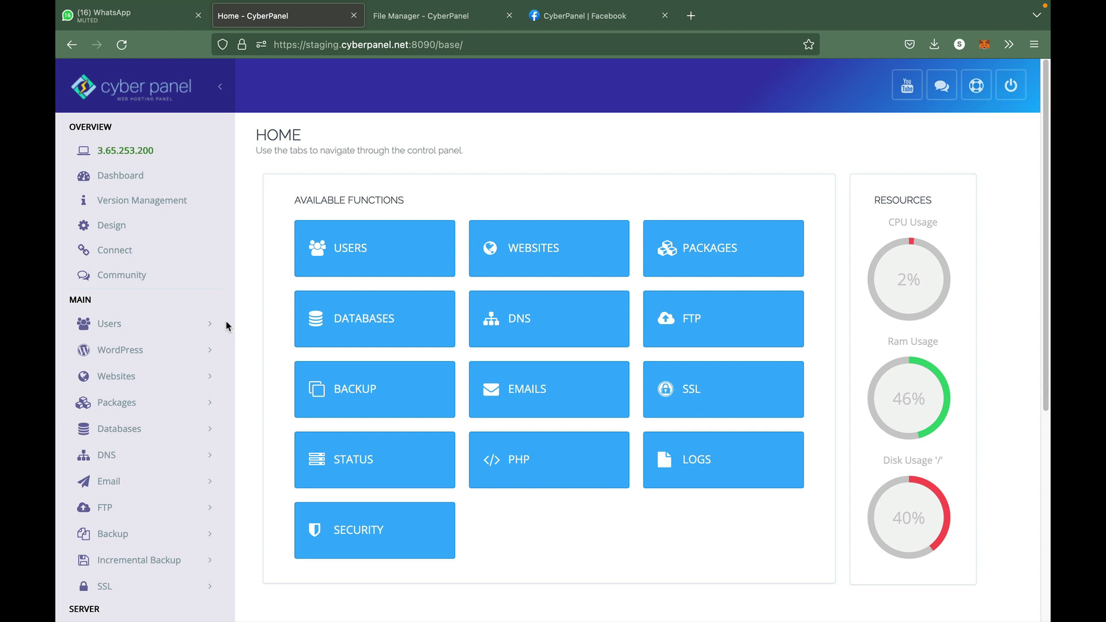
# Step: Expand WordPress in the sidebar and list all WordPress sites on the server
pyautogui.click(199, 352)
pyautogui.click(156, 403)
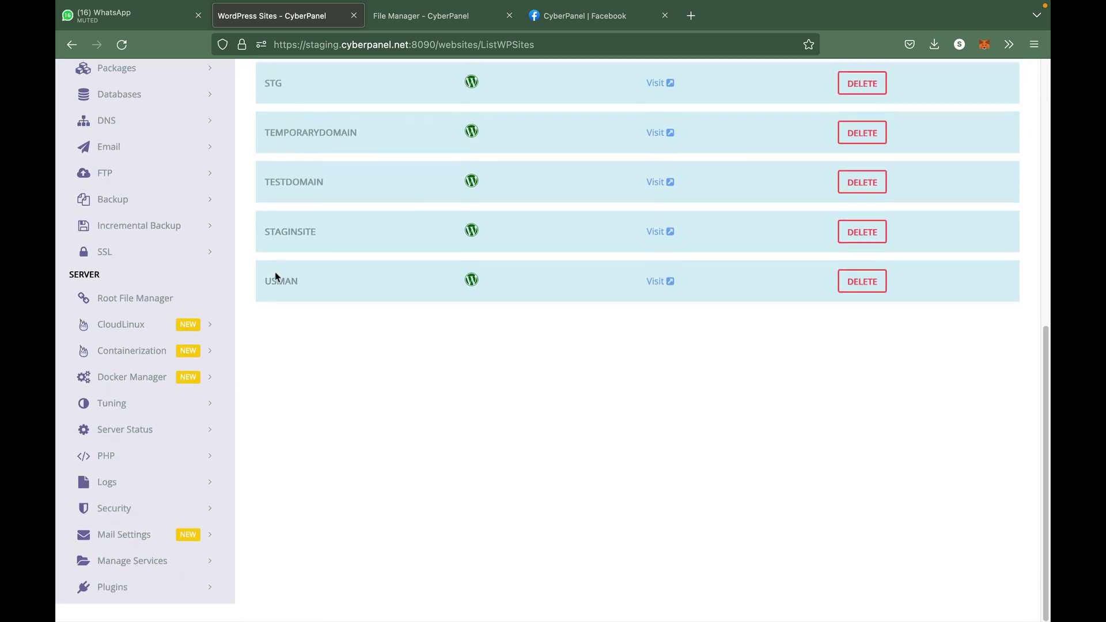
# Step: Open the USMAN site's WordPress manager and open its File Manager in a new tab
pyautogui.click(283, 309)
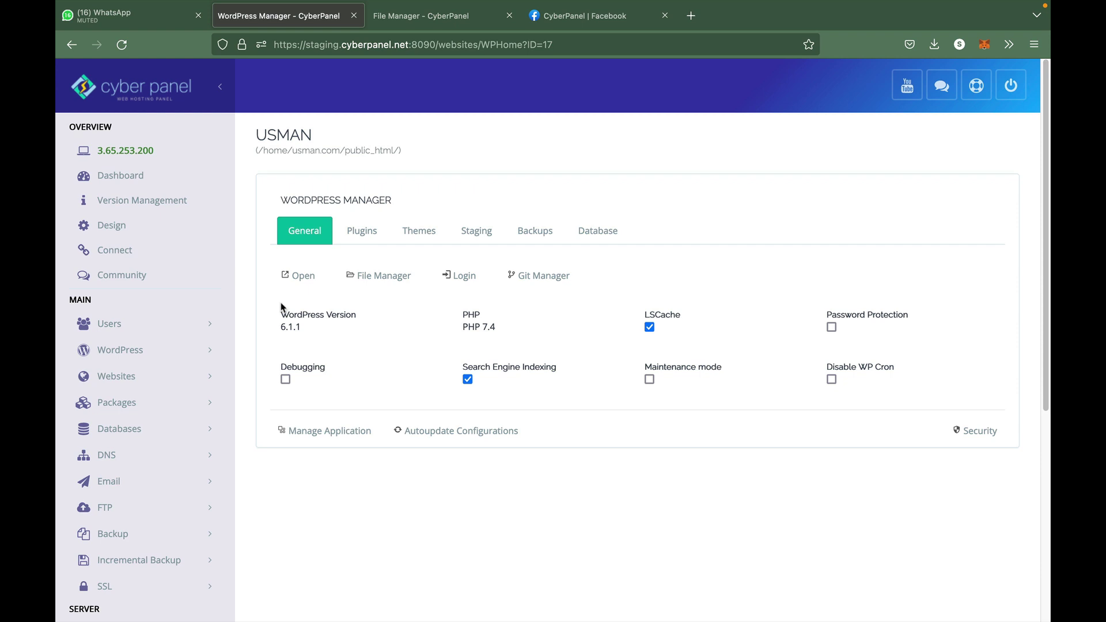
pyautogui.rightClick(378, 280)
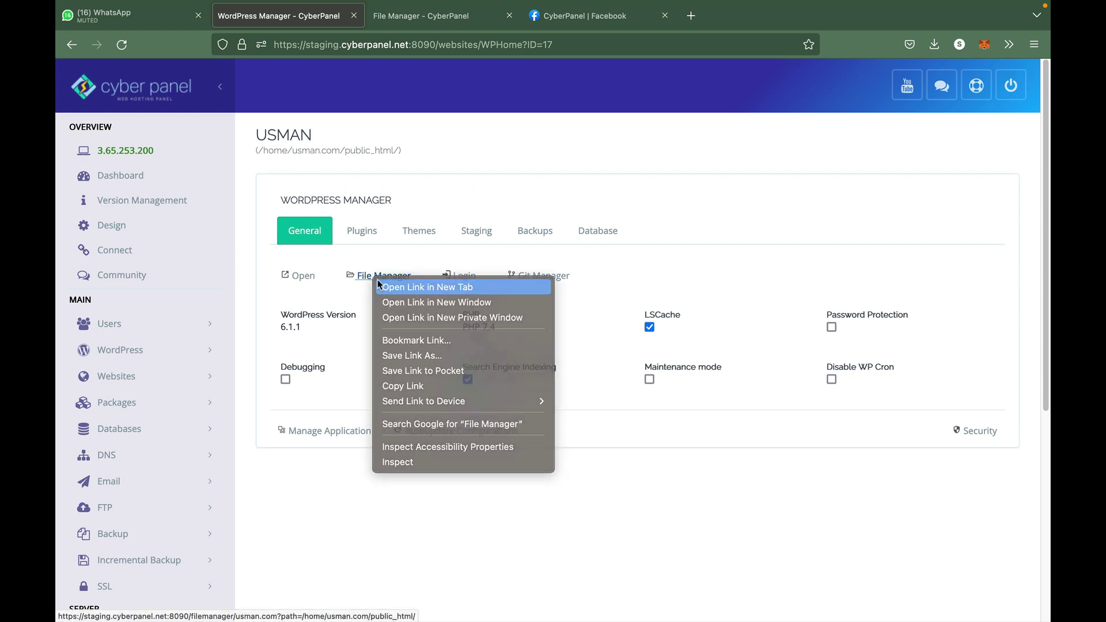
pyautogui.click(379, 285)
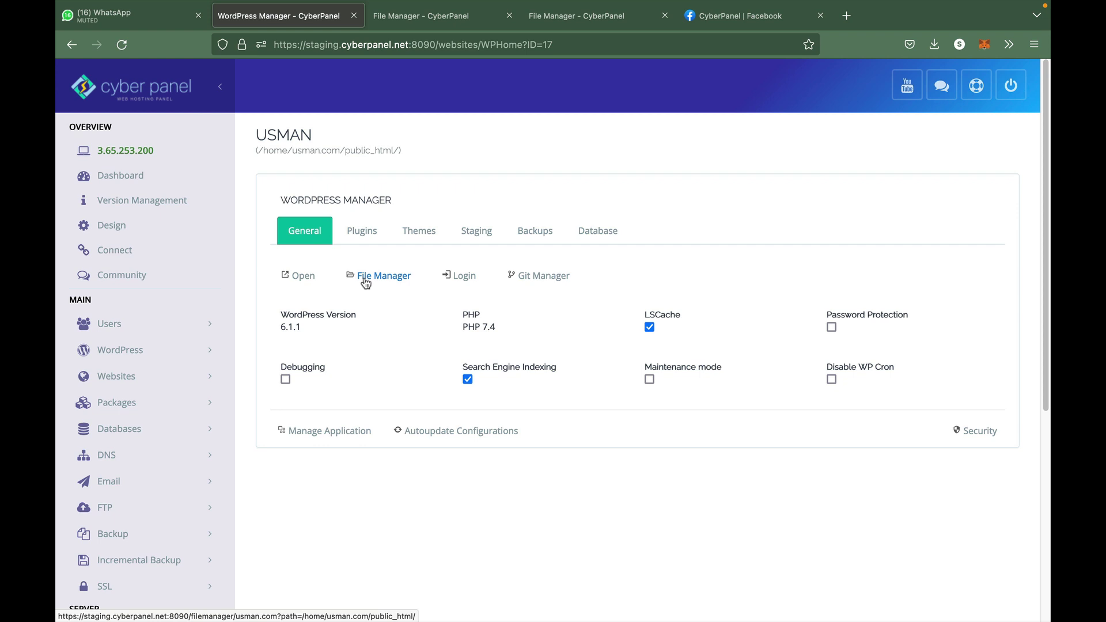
# Step: In the File Manager tab, view and close the upload dialog, then return to the USMAN WordPress Manager
pyautogui.click(411, 24)
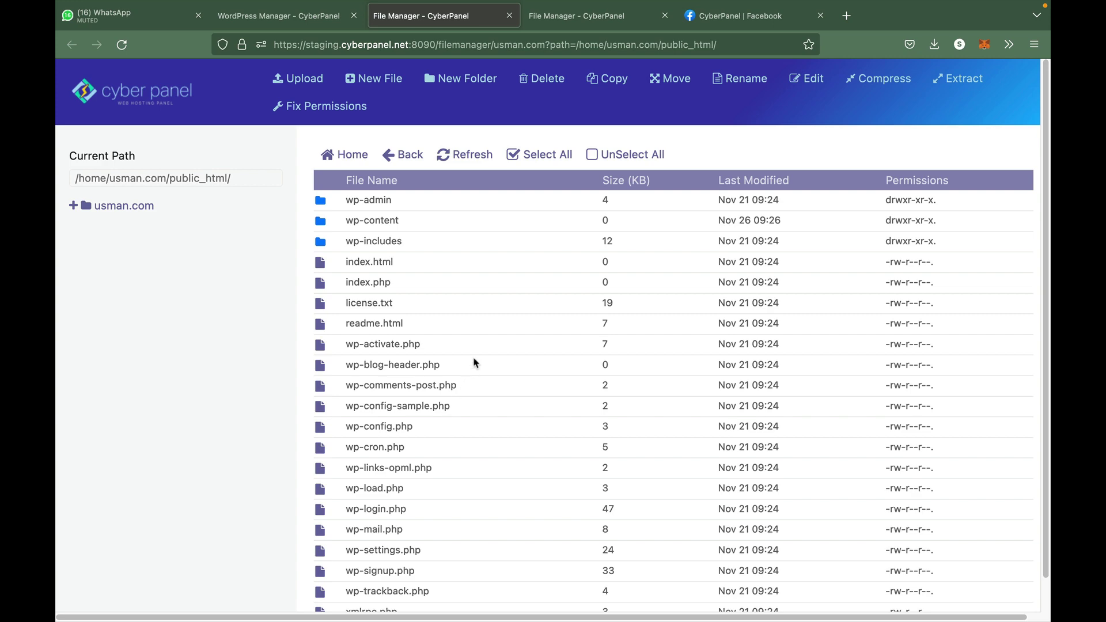
pyautogui.click(297, 81)
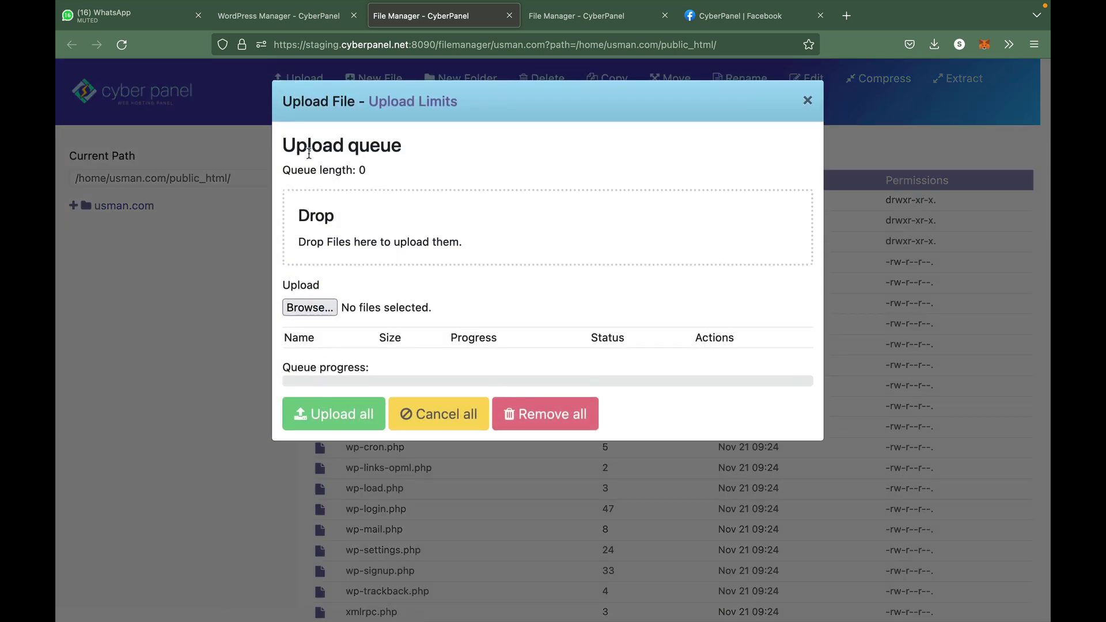
pyautogui.click(807, 100)
pyautogui.click(292, 24)
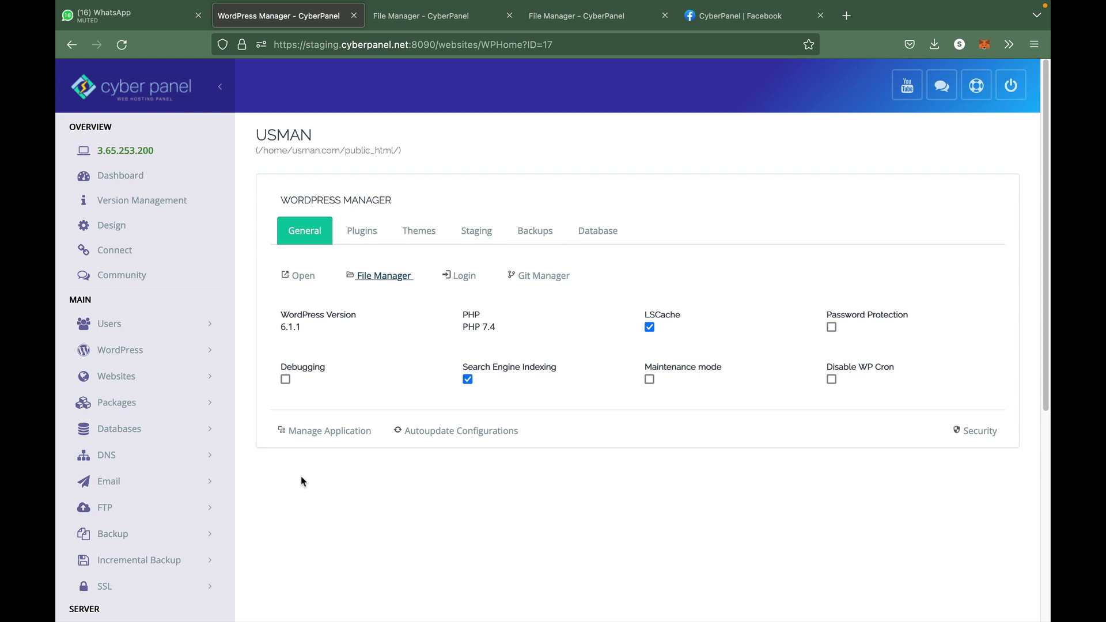
# Step: Open Manage Application to reach the stg.amcvubtdao.cyberpanel.website management page
pyautogui.click(340, 438)
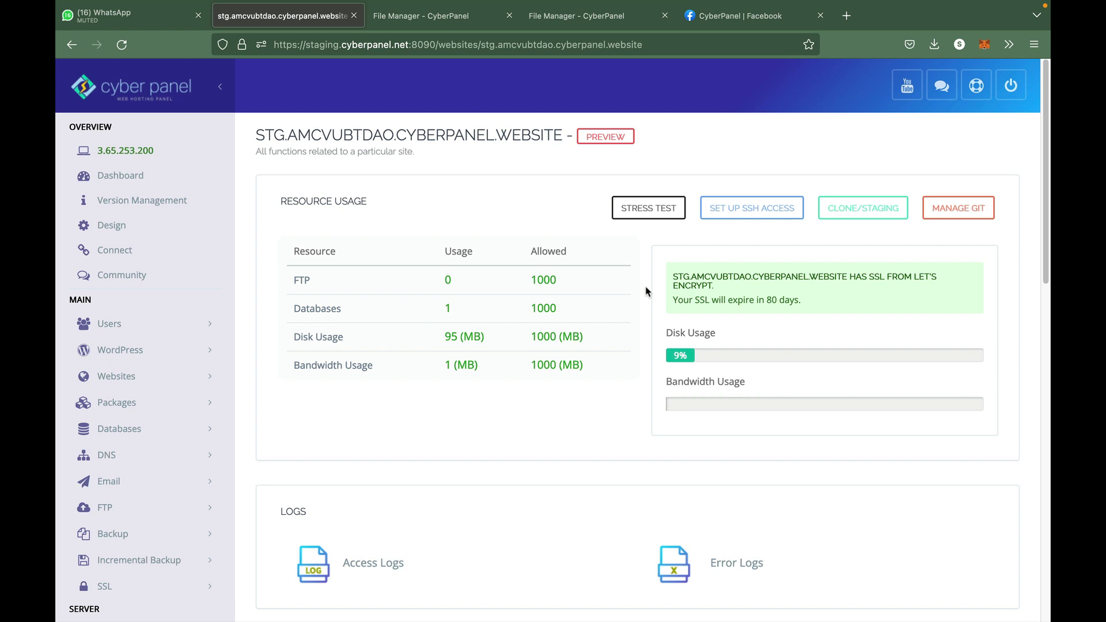
# Step: Open the site's SSH Access settings and select the SSH username for copying
pyautogui.click(755, 214)
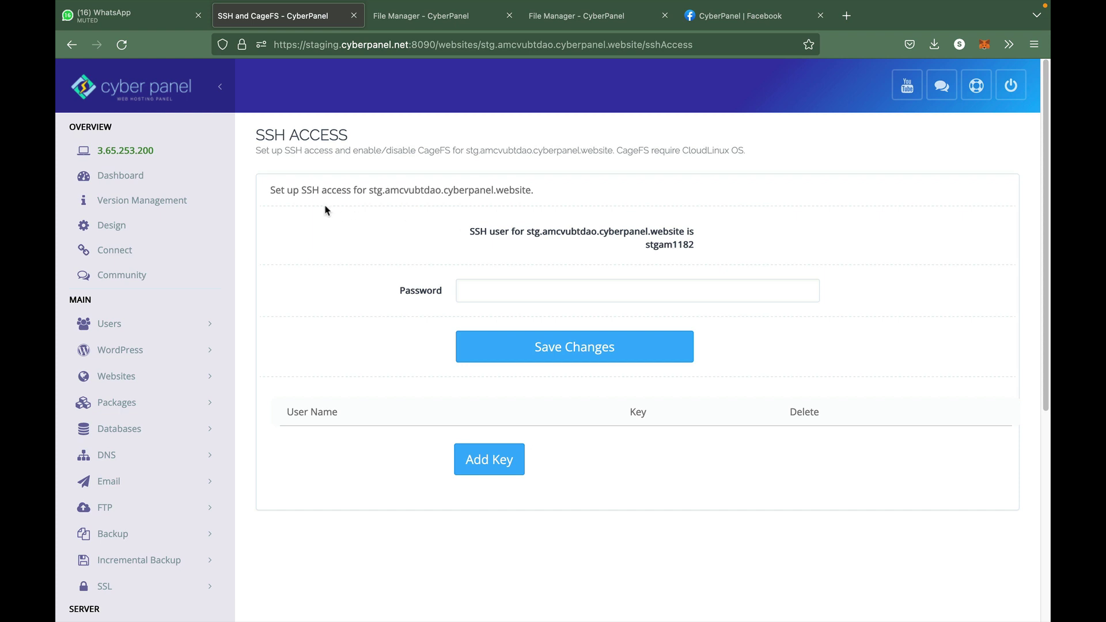
pyautogui.moveTo(369, 192); pyautogui.dragTo(538, 193)
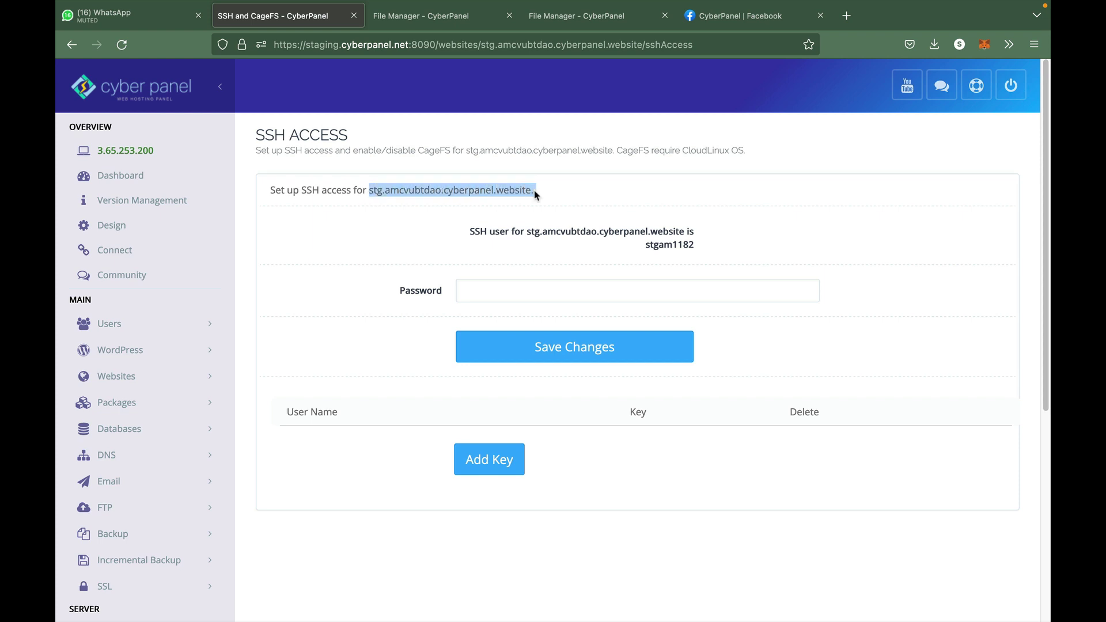
pyautogui.doubleClick(662, 246)
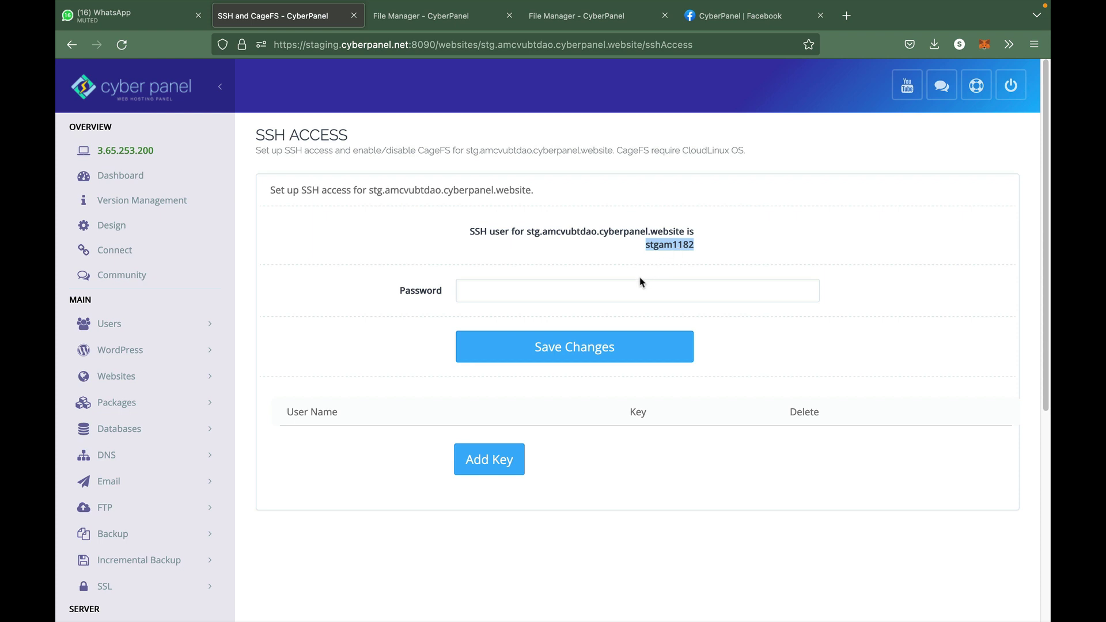
# Step: Save a new SSH password for the user and select the server IP 3.65.253.200
pyautogui.click(632, 292)
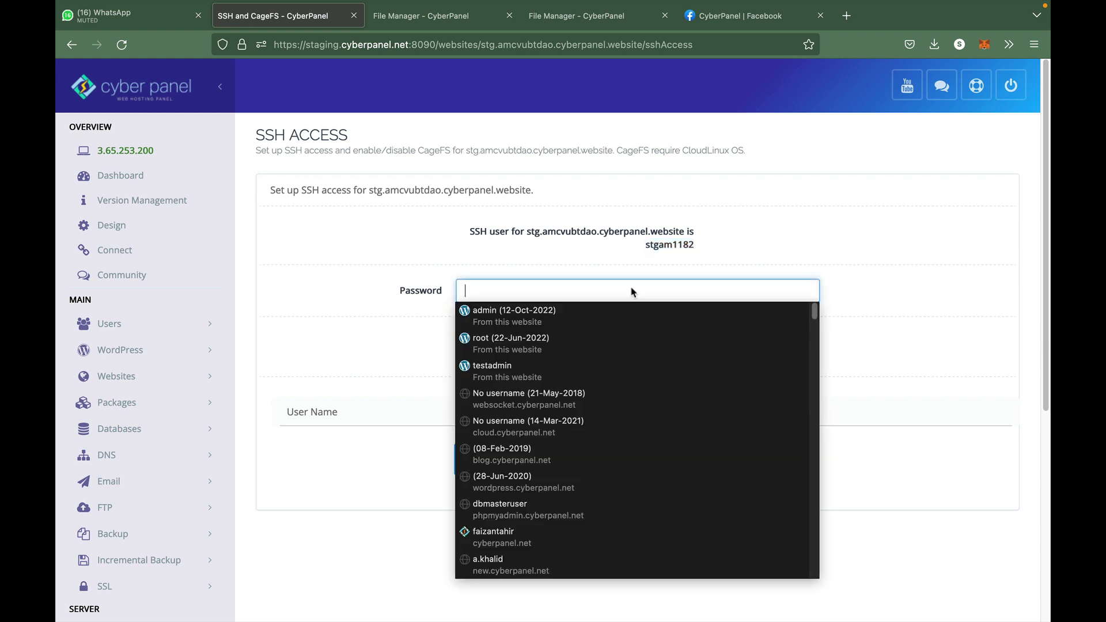
pyautogui.write('•••')
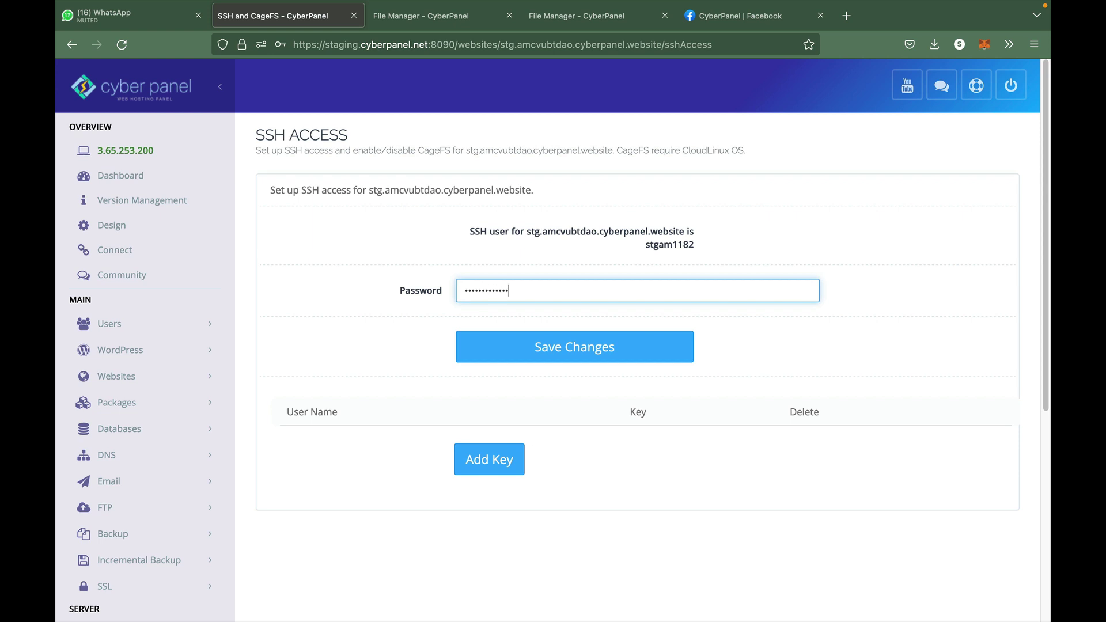
pyautogui.click(620, 348)
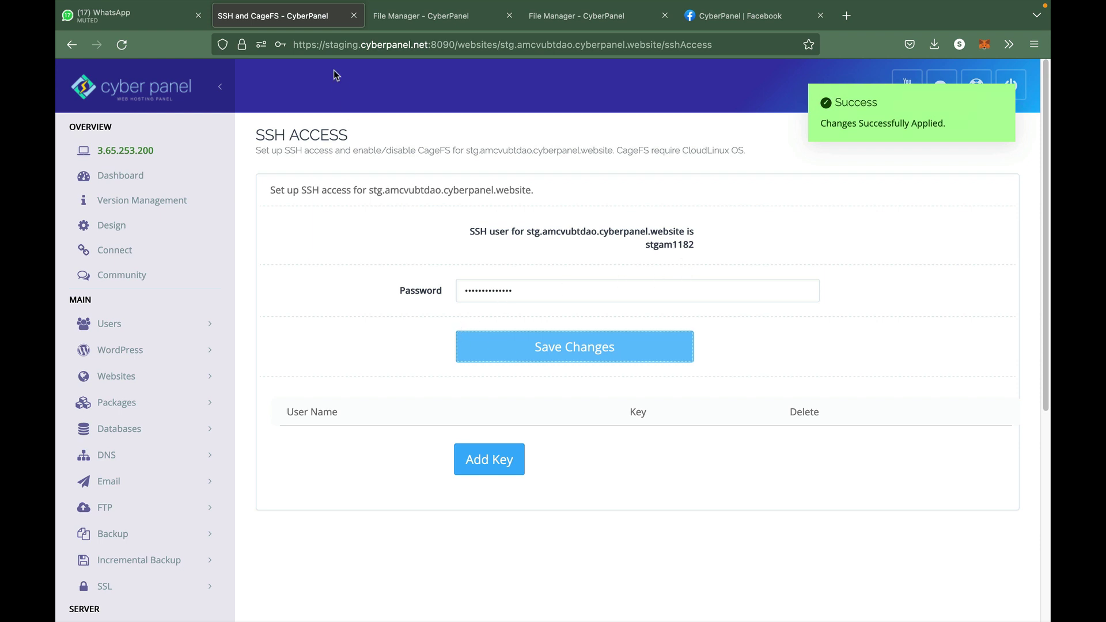
pyautogui.doubleClick(106, 150)
pyautogui.press('super+c')
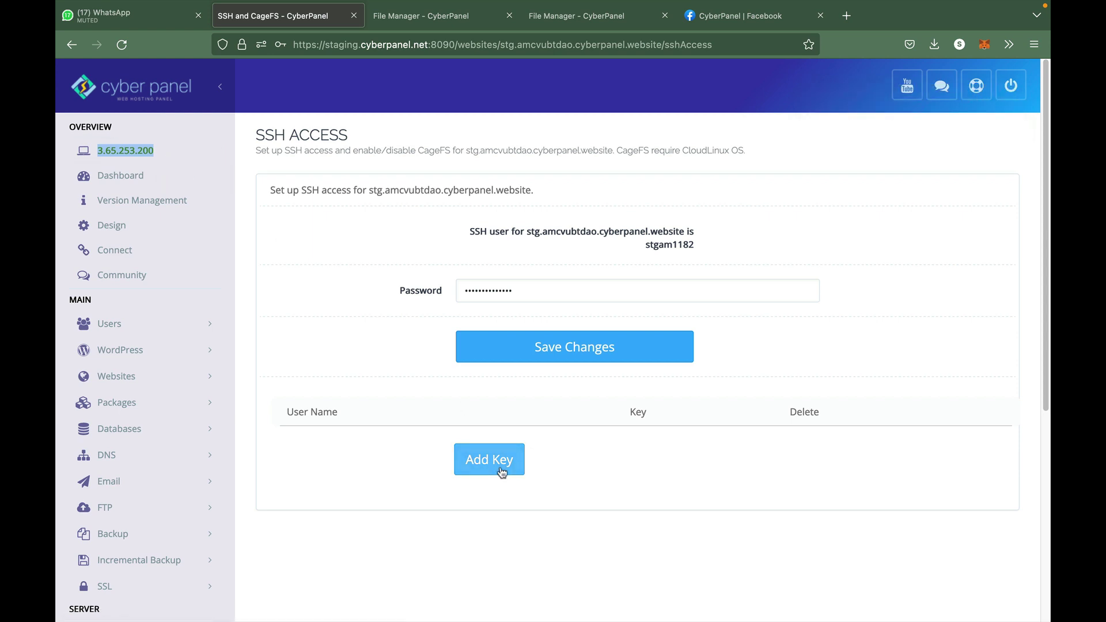
# Step: Launch FileZilla and paste the server IP 3.65.253.200 as the Host
pyautogui.moveTo(597, 584)
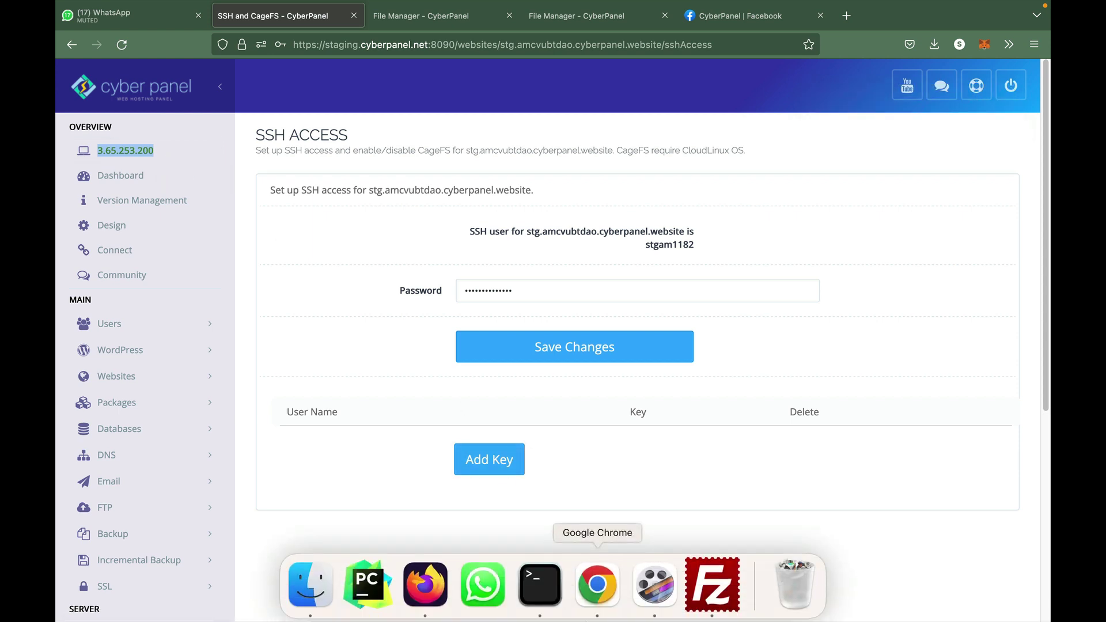
pyautogui.click(706, 600)
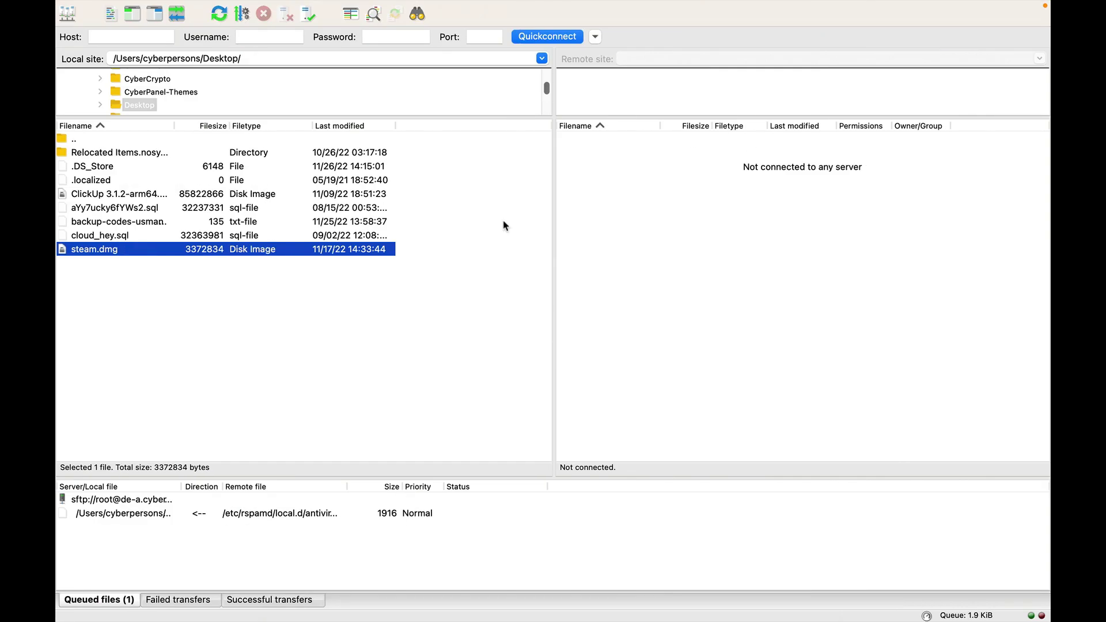
pyautogui.click(138, 38)
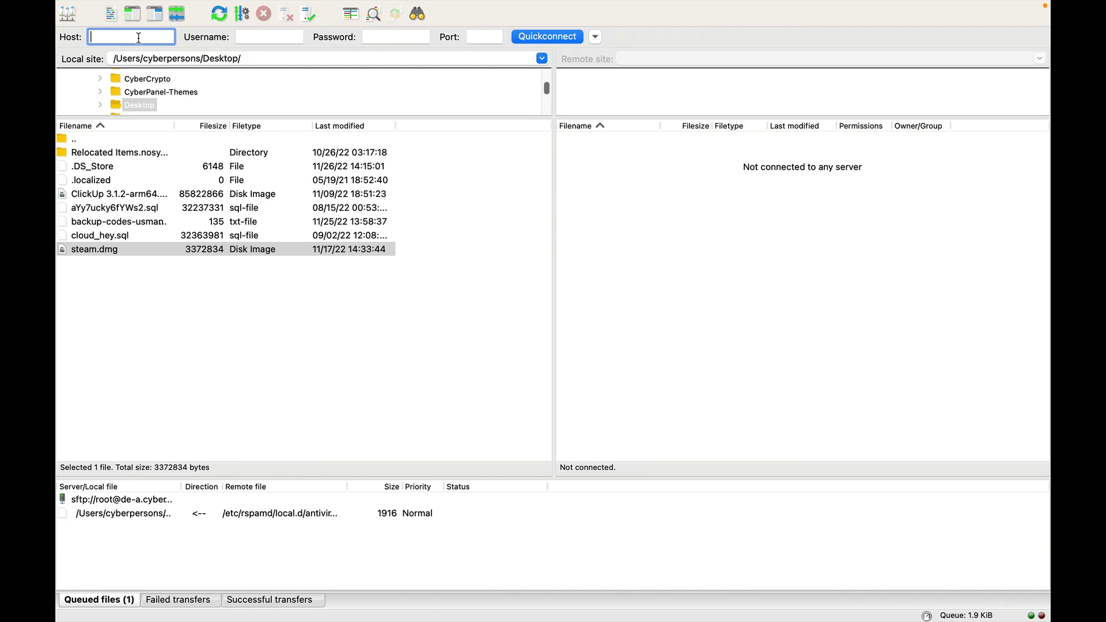
pyautogui.press('super+v')
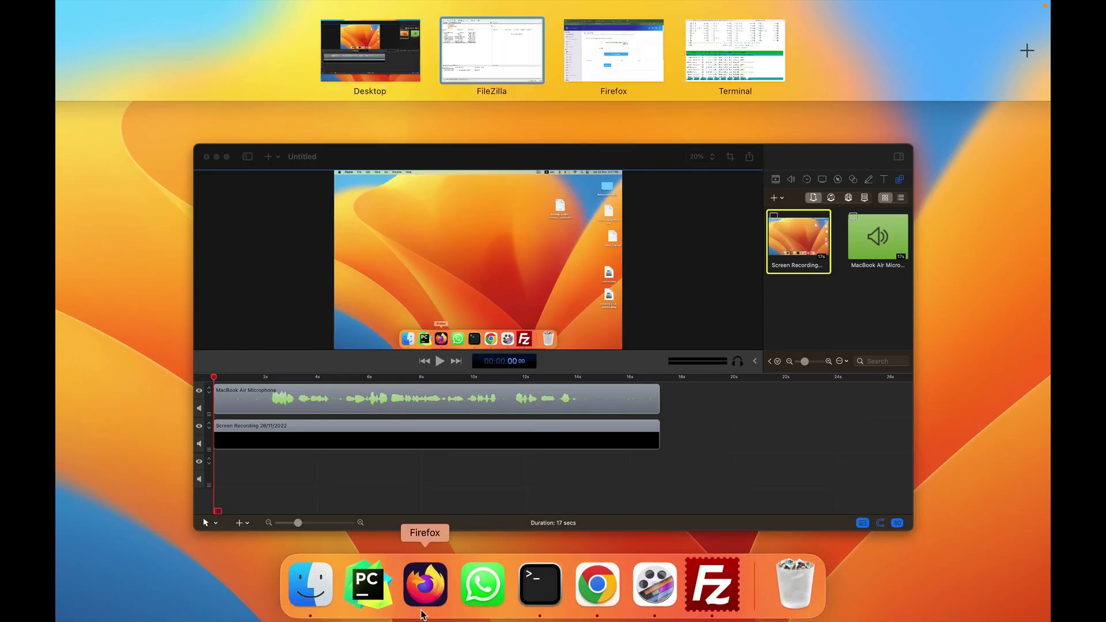
# Step: Copy the site's SSH username from CyberPanel and paste it as the FileZilla Username
pyautogui.click(425, 582)
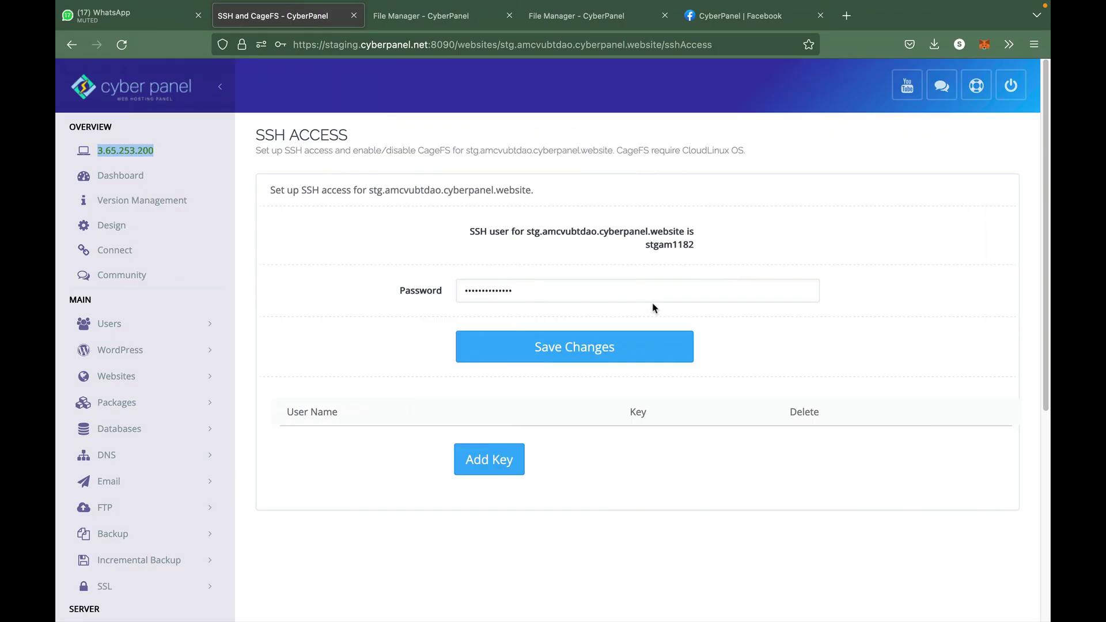
pyautogui.doubleClick(668, 248)
pyautogui.press('super+c')
pyautogui.hotkey('ctrl', 'Up')
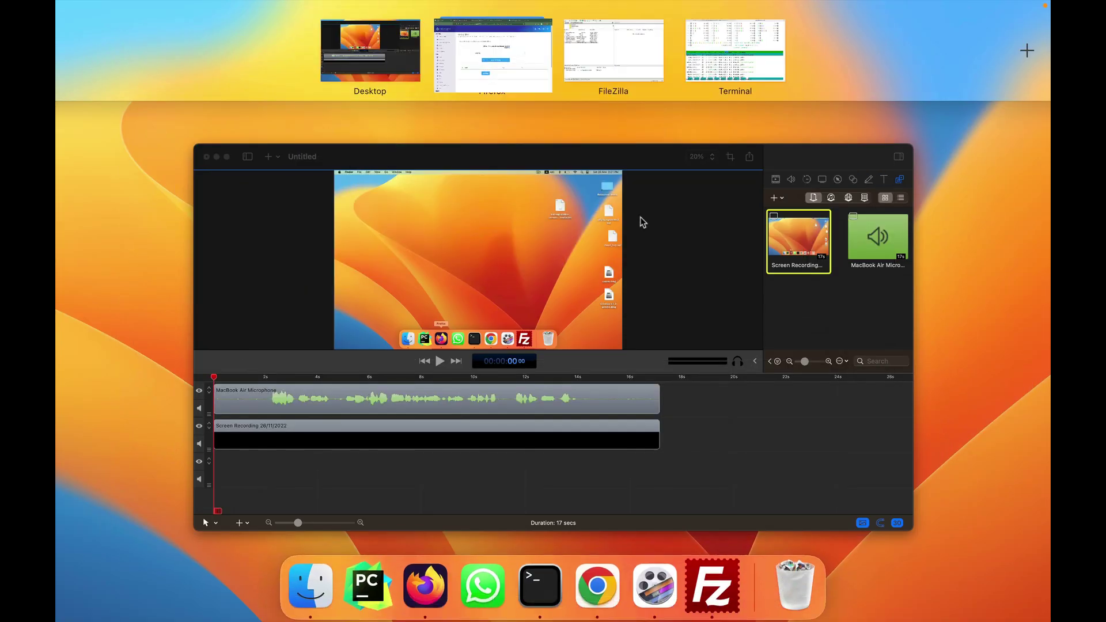
pyautogui.click(598, 64)
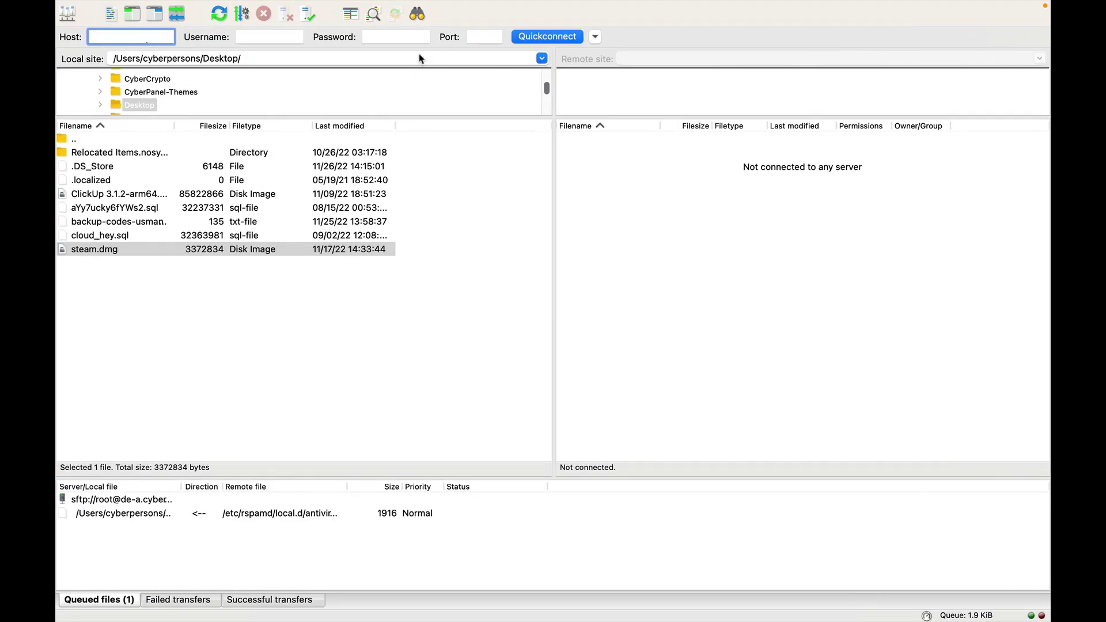
pyautogui.click(277, 37)
pyautogui.press('super+v')
# Step: Enter the SSH password and port 22, then Quickconnect to the server
pyautogui.click(380, 36)
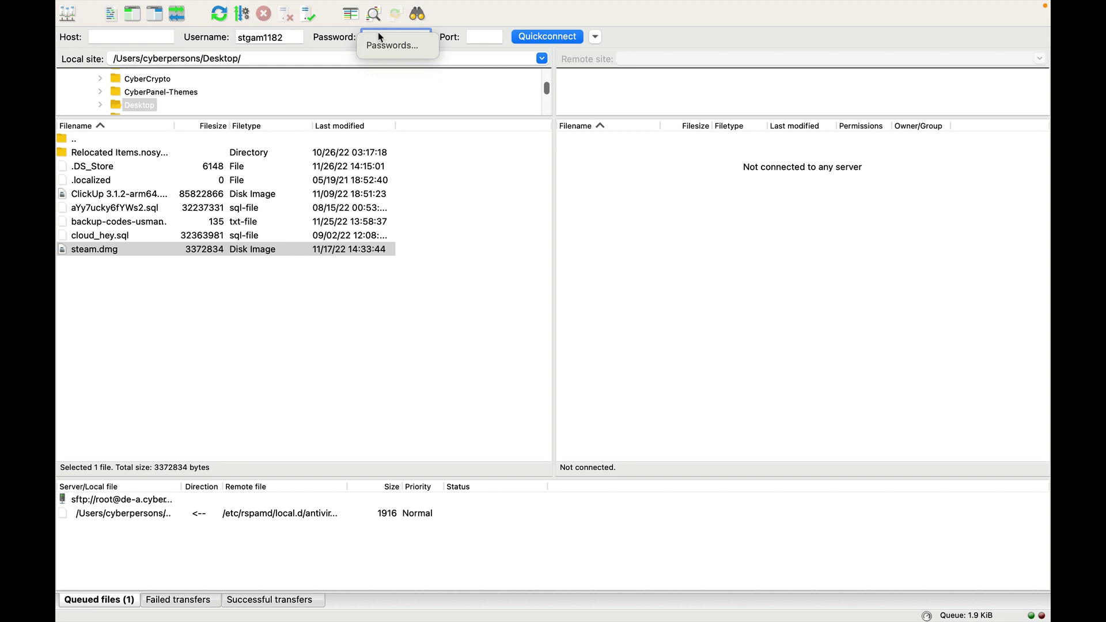
pyautogui.write('•••••••••••')
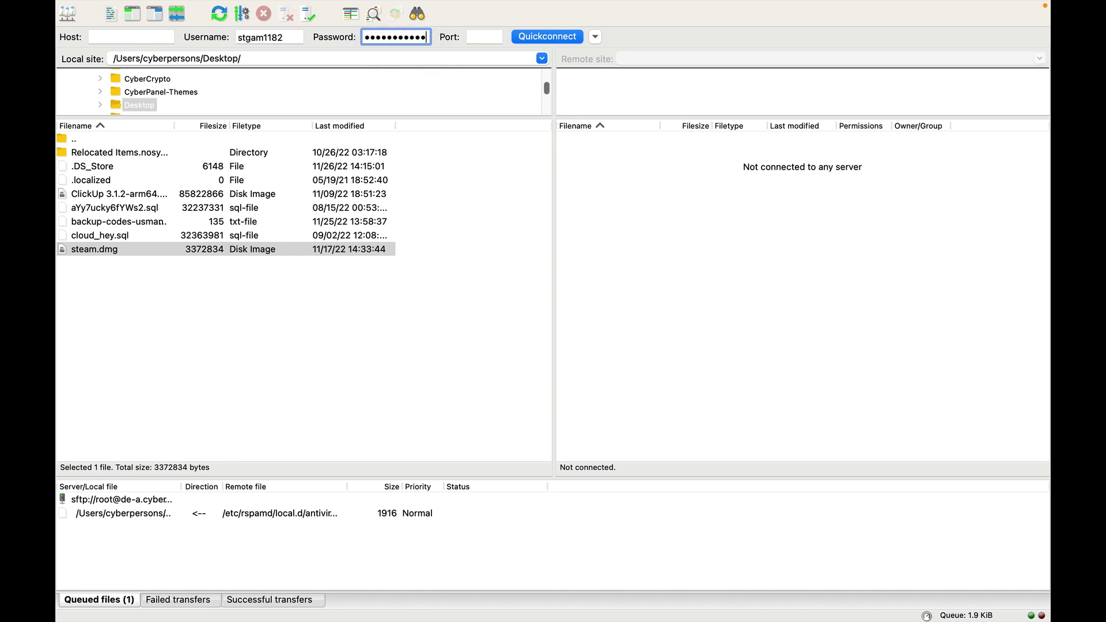
pyautogui.write('•')
pyautogui.click(488, 36)
pyautogui.write('22')
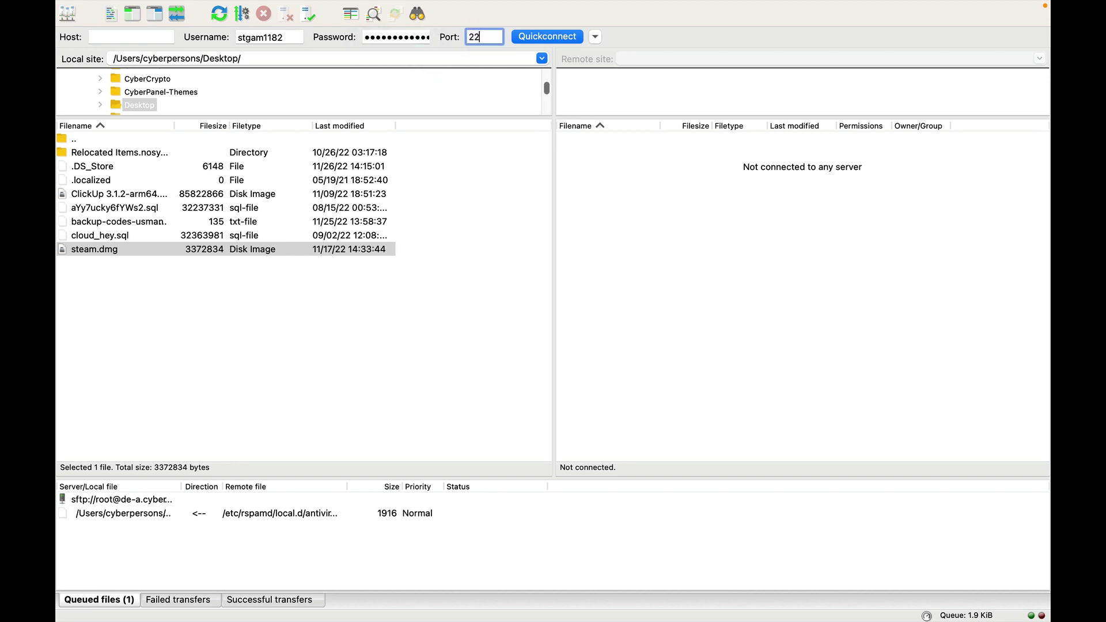
pyautogui.click(526, 37)
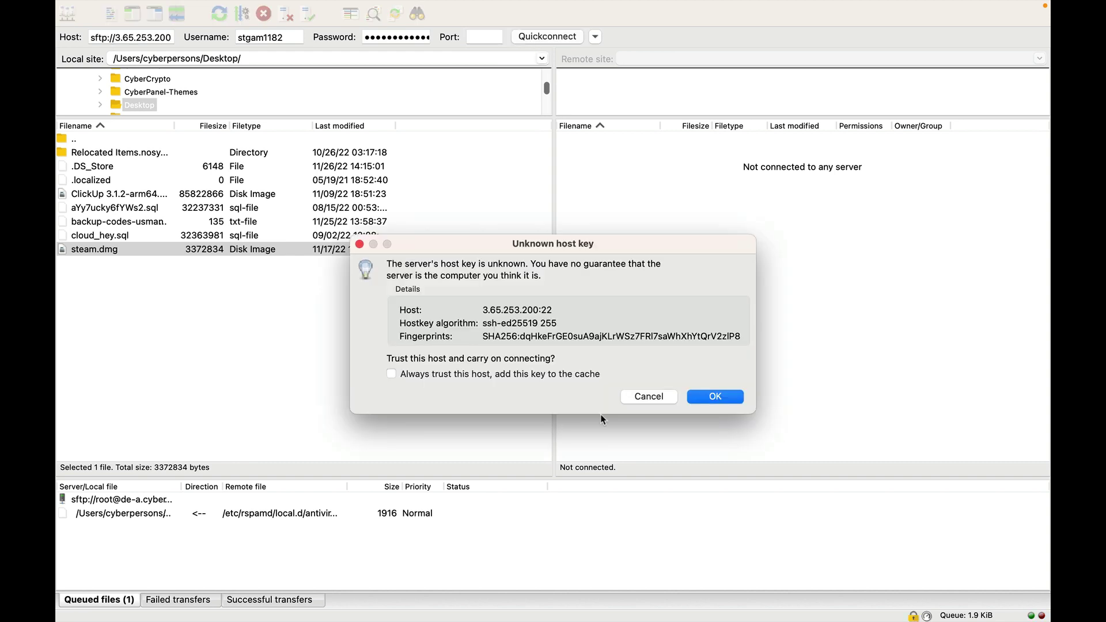
# Step: Trust the server's host key and select the remote path field
pyautogui.click(711, 395)
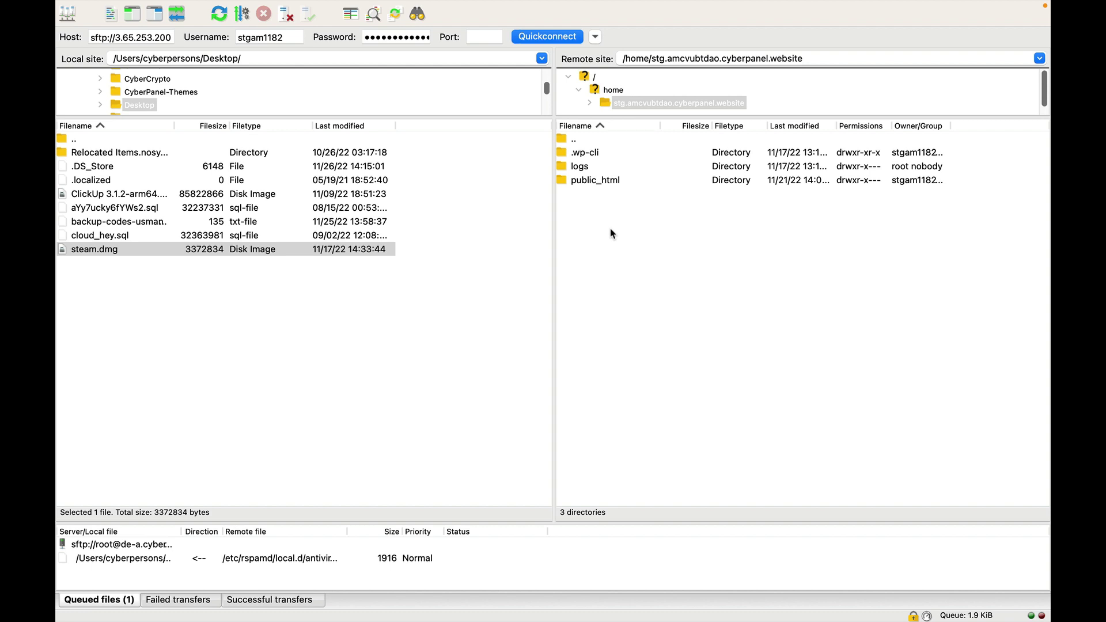
pyautogui.click(638, 58)
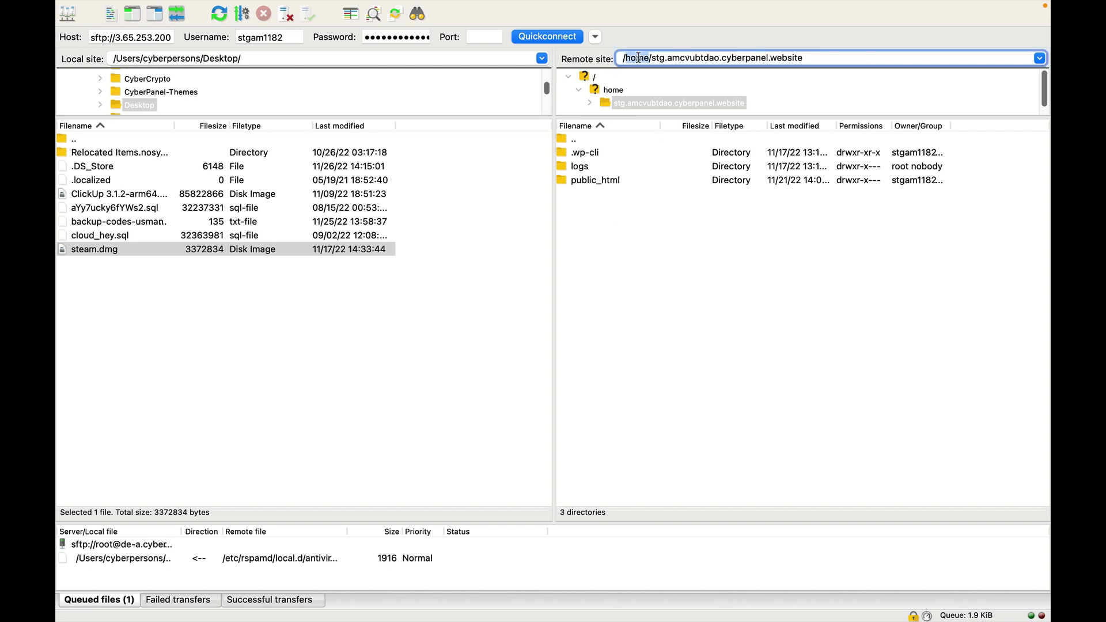
pyautogui.tripleClick(637, 58)
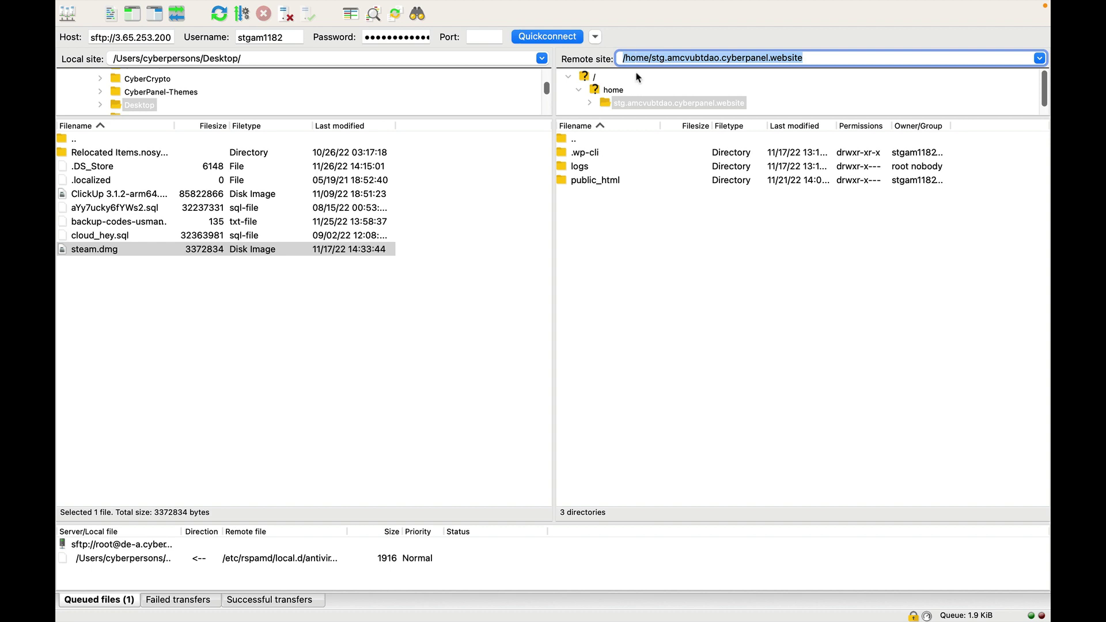
# Step: Open public_html on the server and upload steam.dmg into it
pyautogui.doubleClick(611, 182)
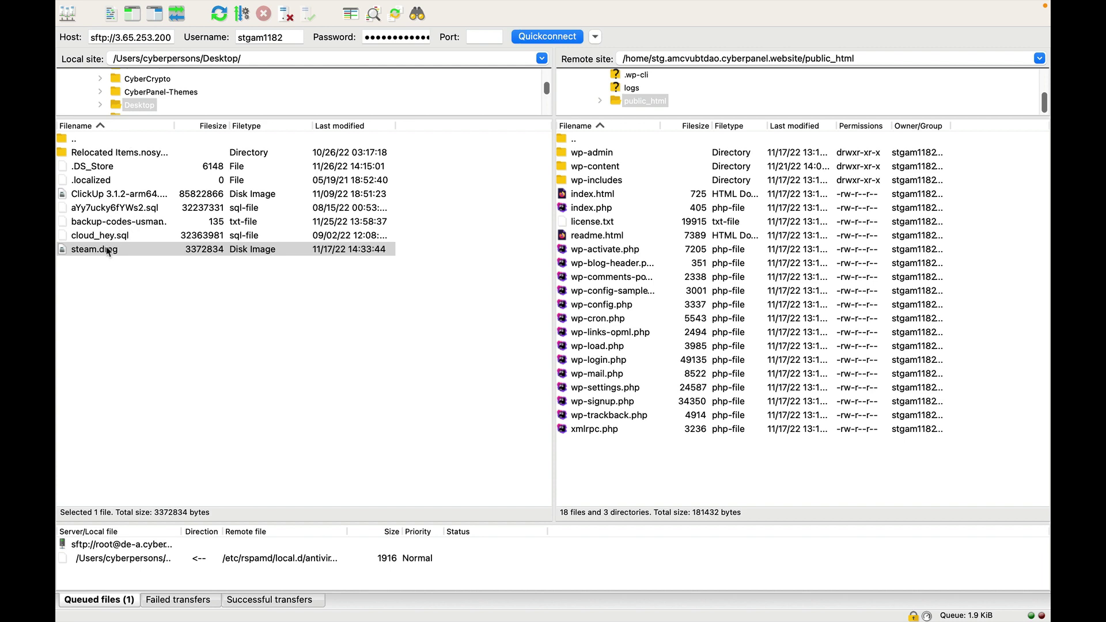
pyautogui.moveTo(95, 254); pyautogui.dragTo(587, 466)
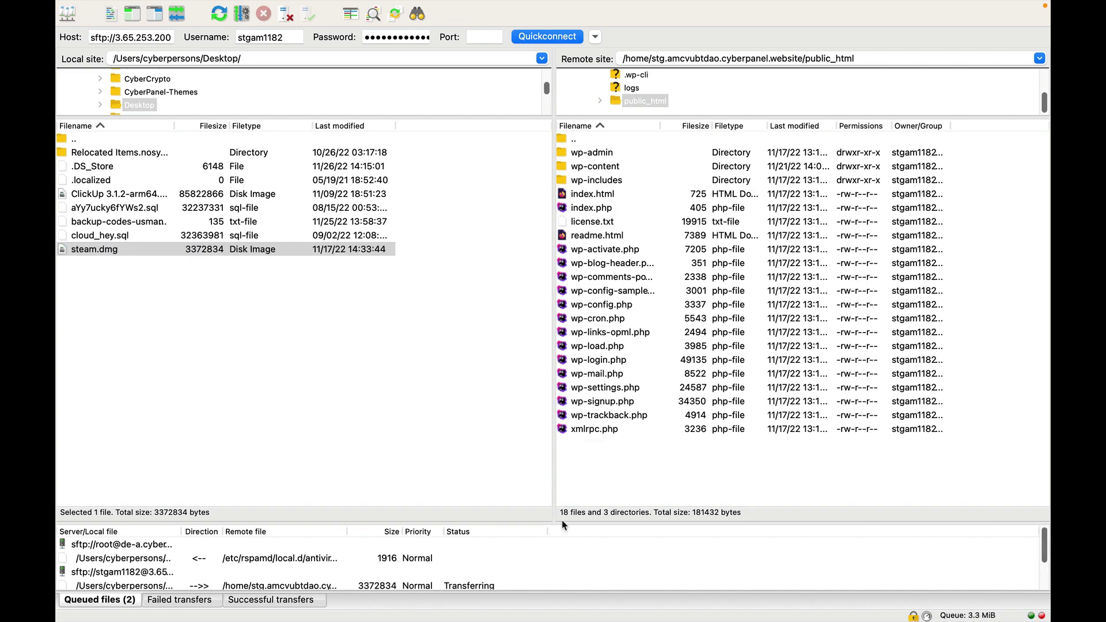
pyautogui.hotkey('ctrl', 'Up')
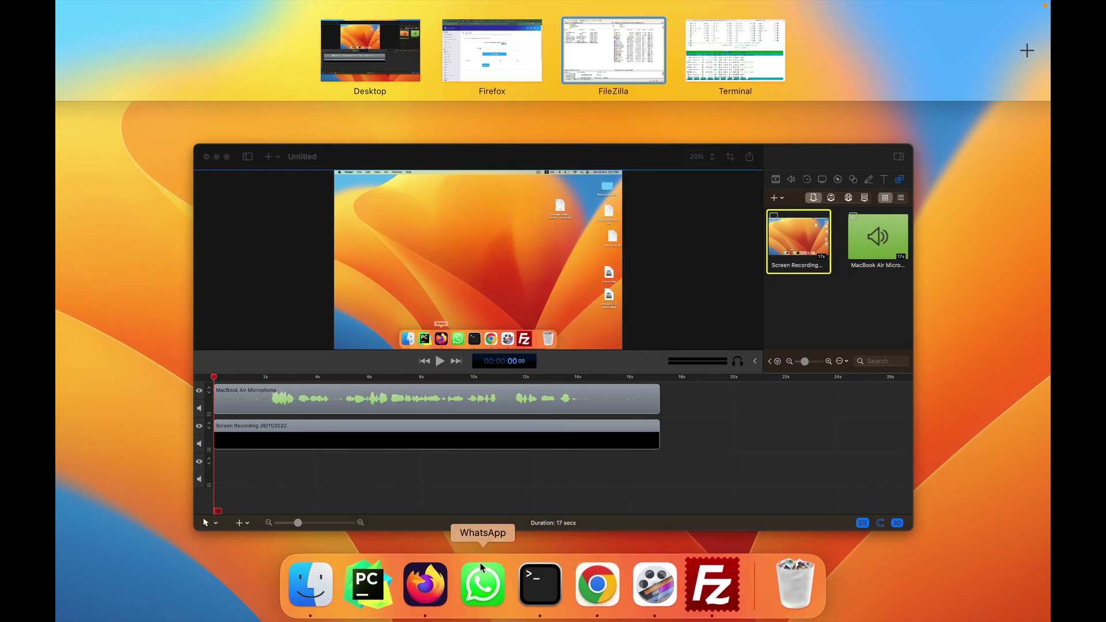
# Step: Return to the CyberPanel SSH Access page in Firefox and scroll down to Add Key
pyautogui.click(425, 581)
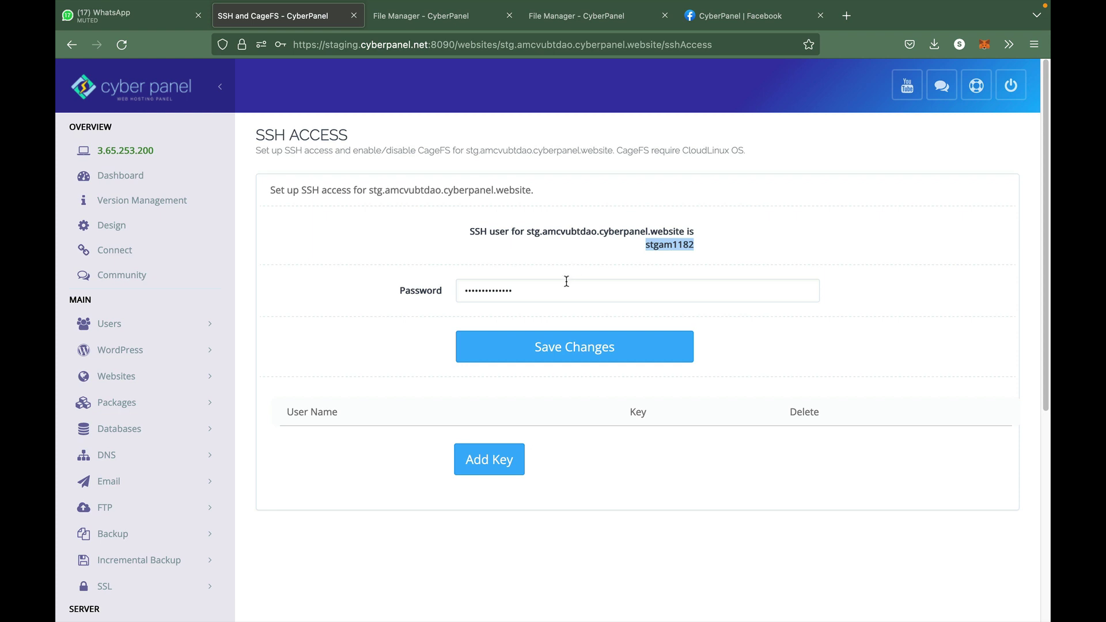
pyautogui.scroll(-2, 483, 410)
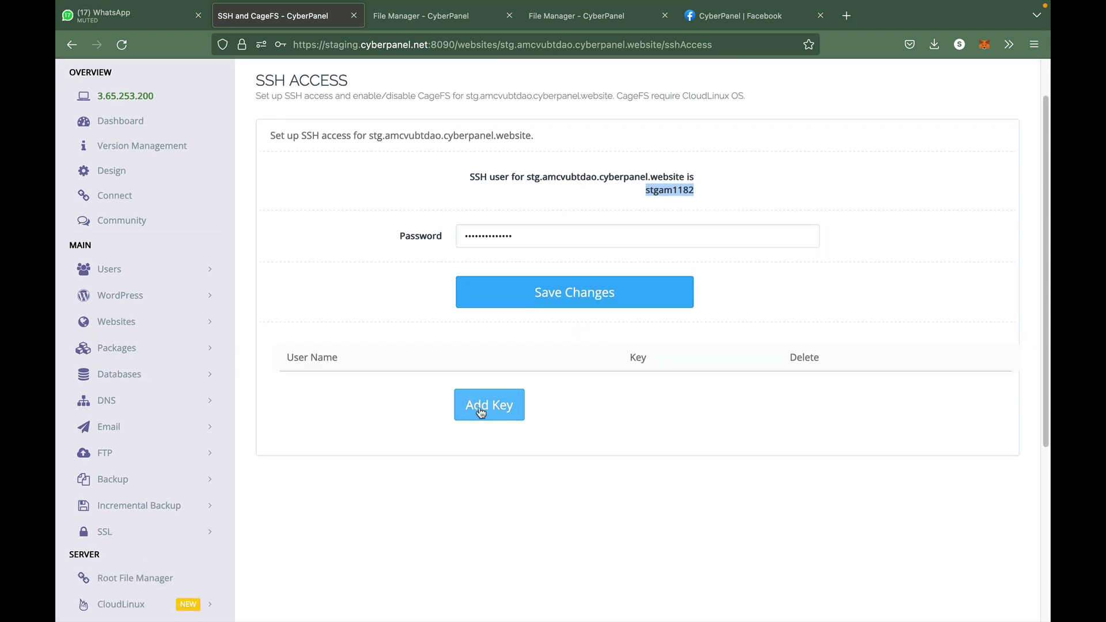